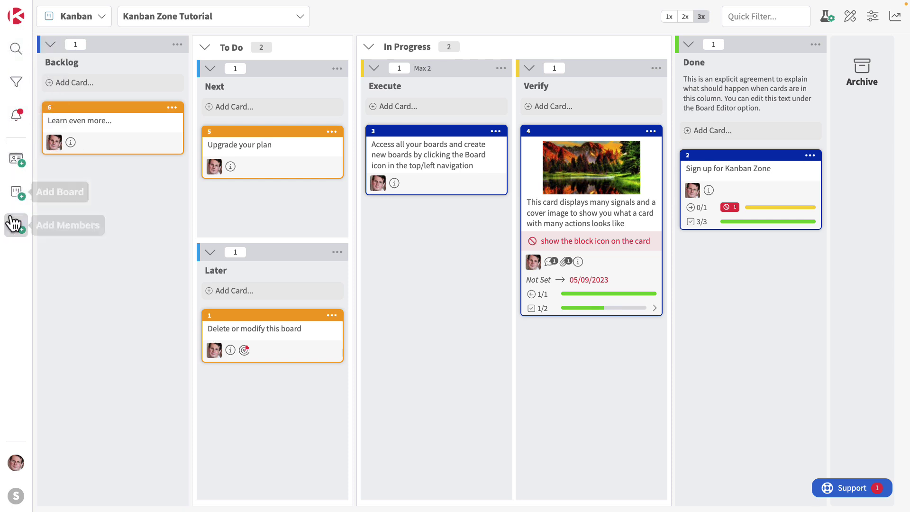
# Start a new board from the Featureban (Round 1) - Get it Done template
pyautogui.click(17, 195)
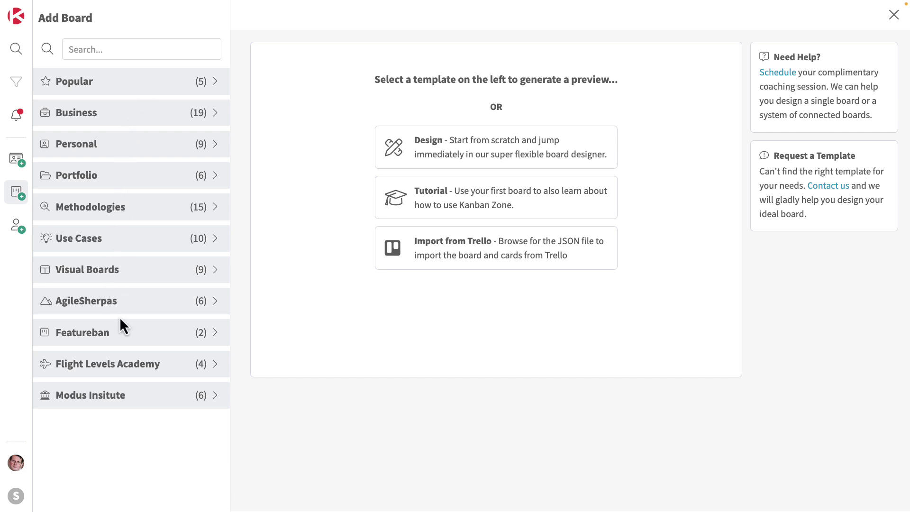
pyautogui.click(98, 337)
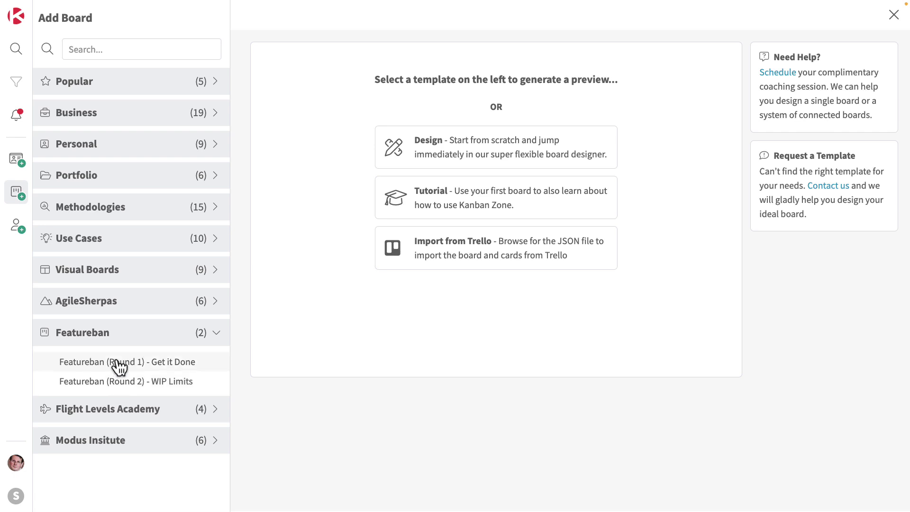
pyautogui.click(119, 366)
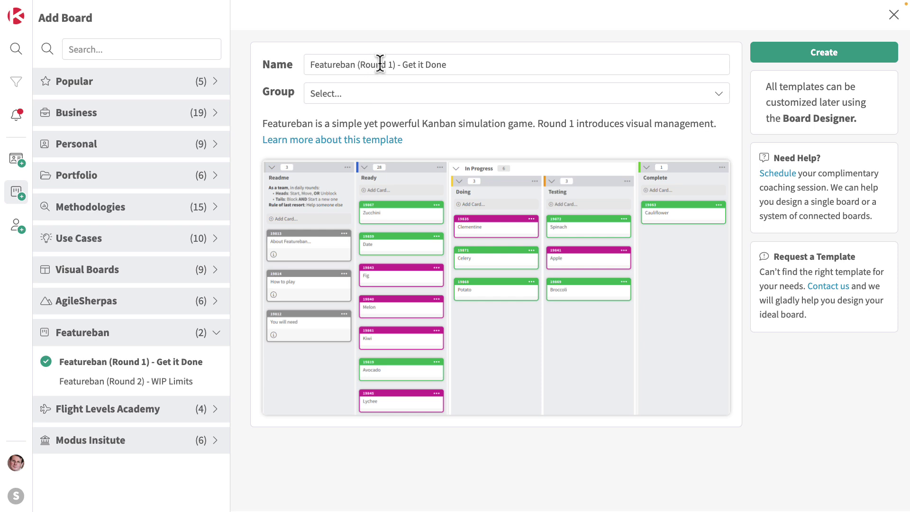
# Rename it 'Featureban (Round 1) - June, team 1' and place it in the Featureban games group
pyautogui.moveTo(403, 65); pyautogui.dragTo(471, 63)
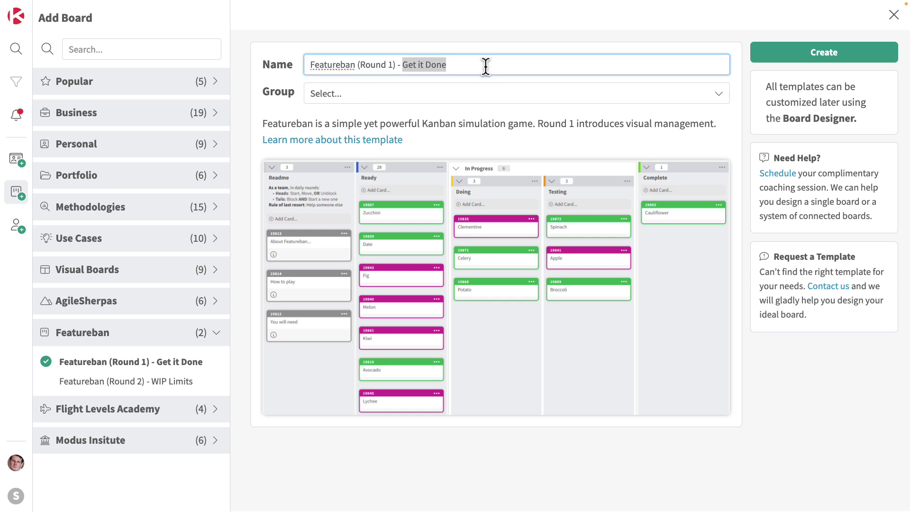
pyautogui.write('June')
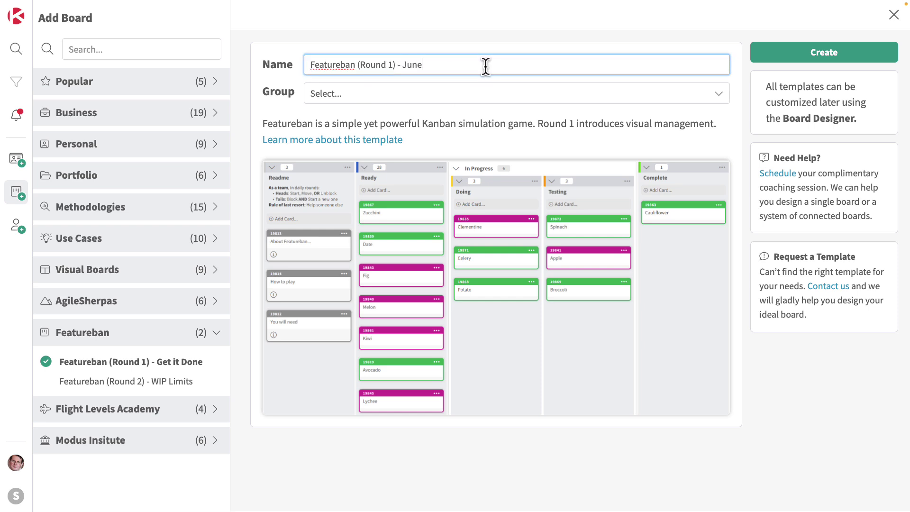
pyautogui.write(', team 1')
pyautogui.click(360, 100)
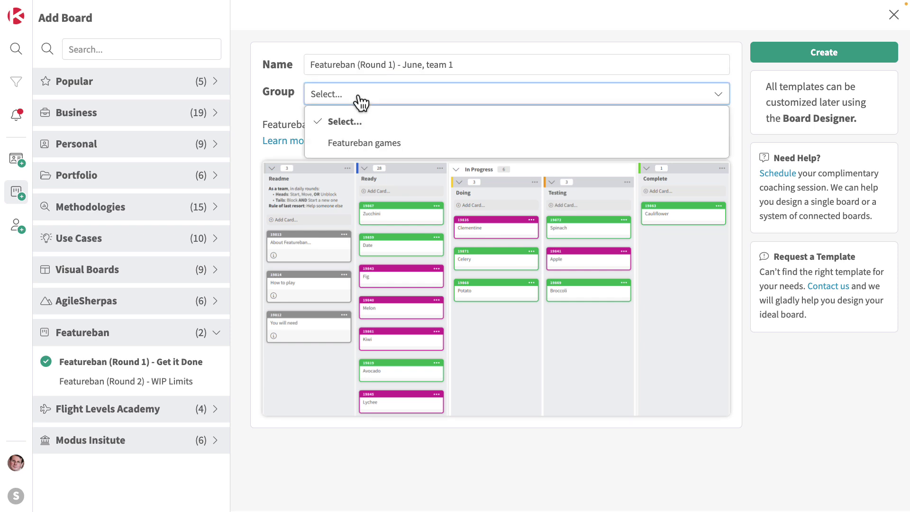
pyautogui.click(362, 144)
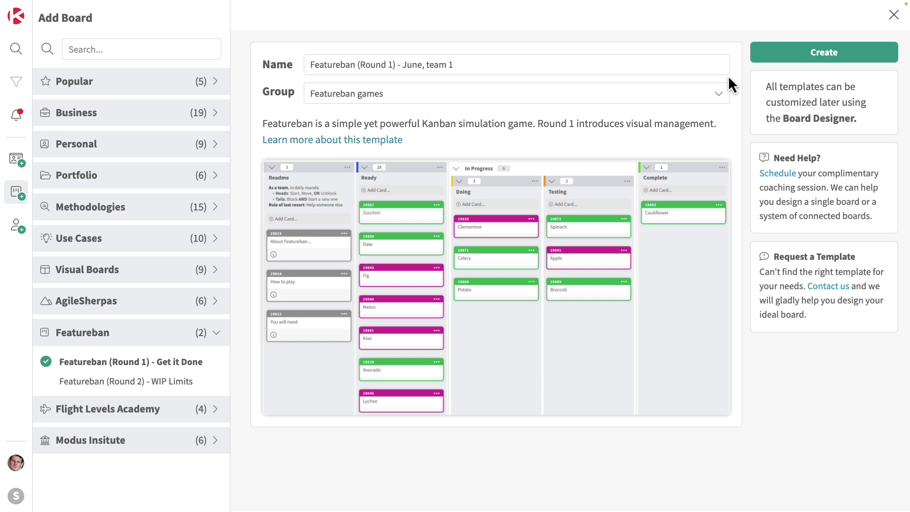
# Create the board, move Zucchini into Doing and block it with reason 'Tails'
pyautogui.click(829, 54)
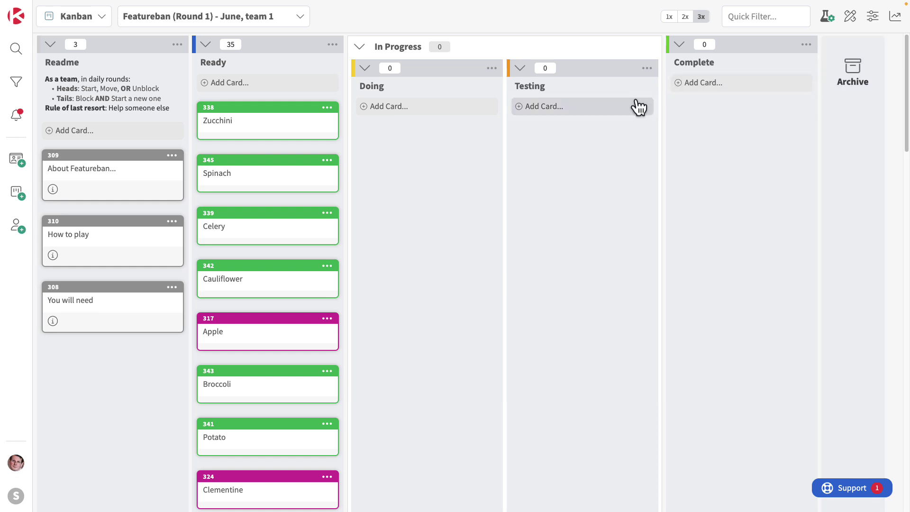
pyautogui.moveTo(263, 113); pyautogui.dragTo(407, 139)
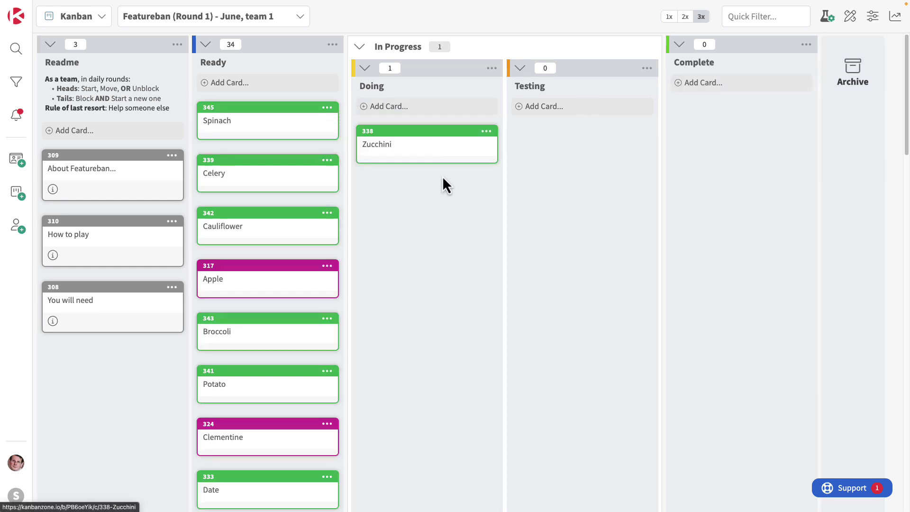
pyautogui.click(486, 132)
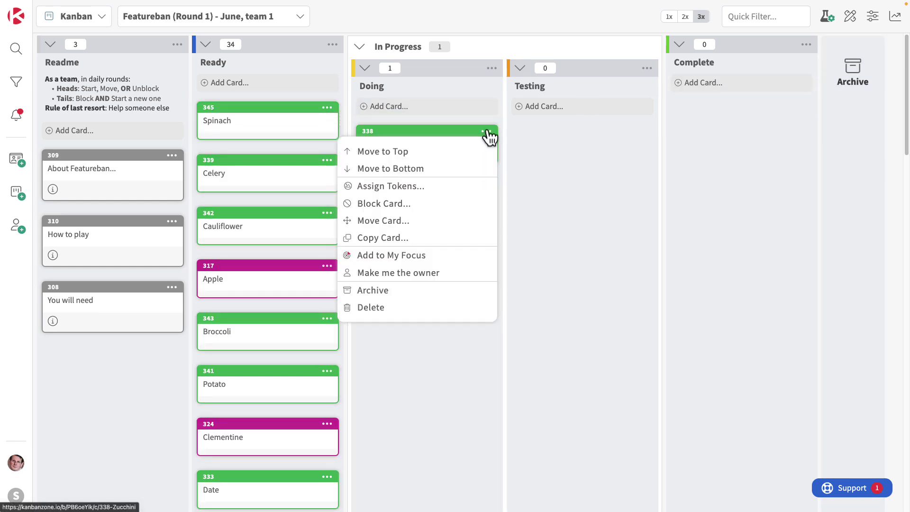
pyautogui.click(428, 204)
pyautogui.write('Tails')
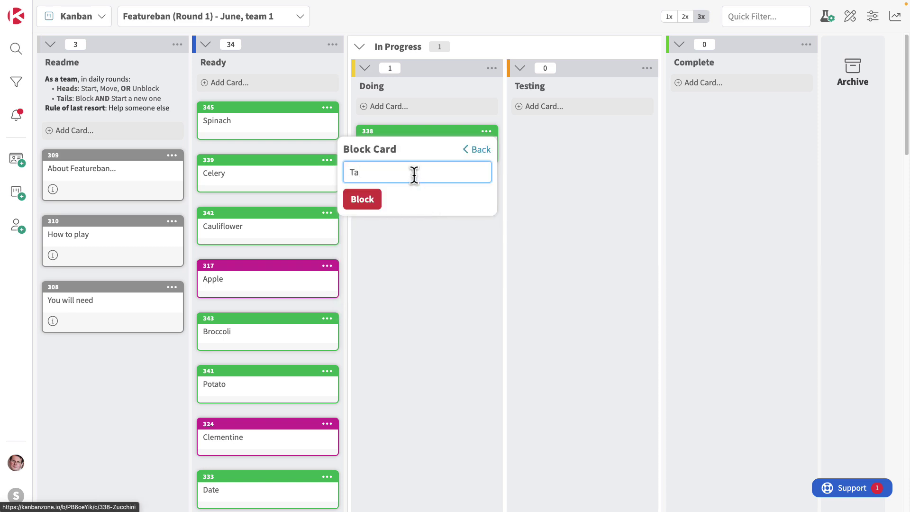
pyautogui.click(376, 203)
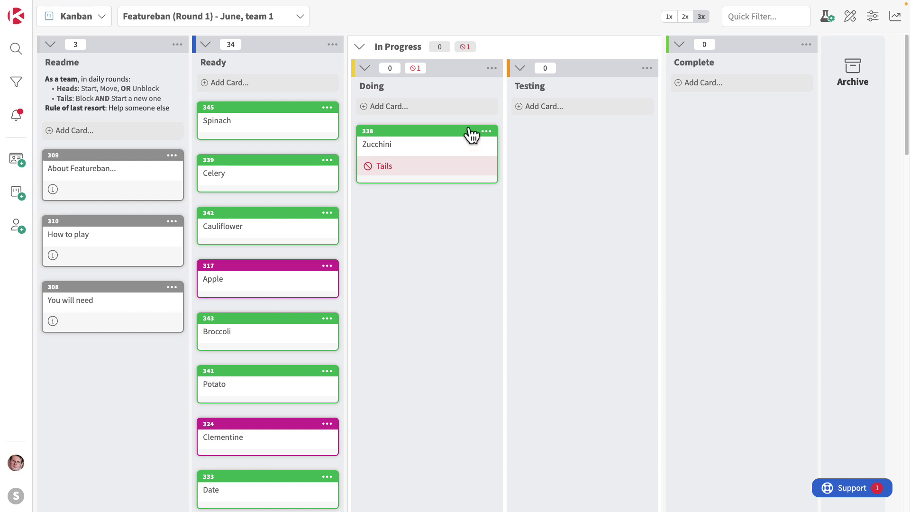
# Unblock the Zucchini card and move Cauliflower into the Testing column
pyautogui.click(486, 132)
pyautogui.click(413, 203)
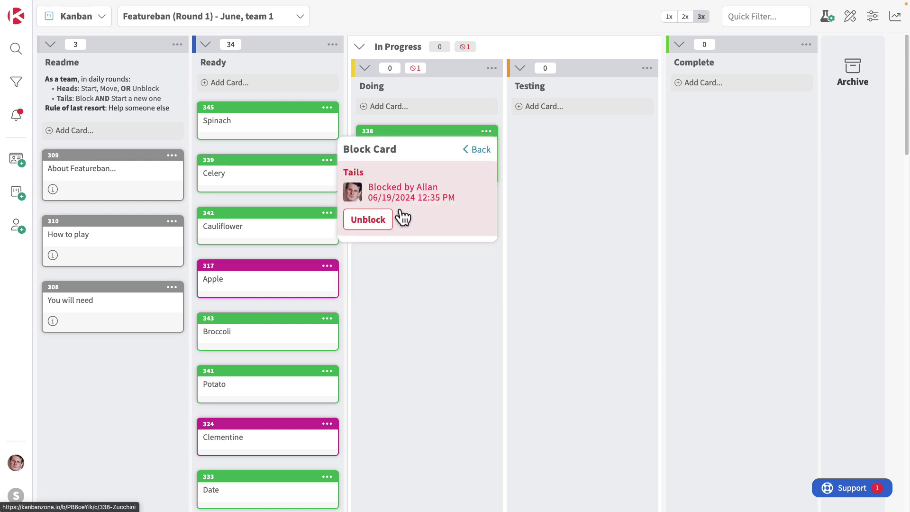
pyautogui.click(388, 220)
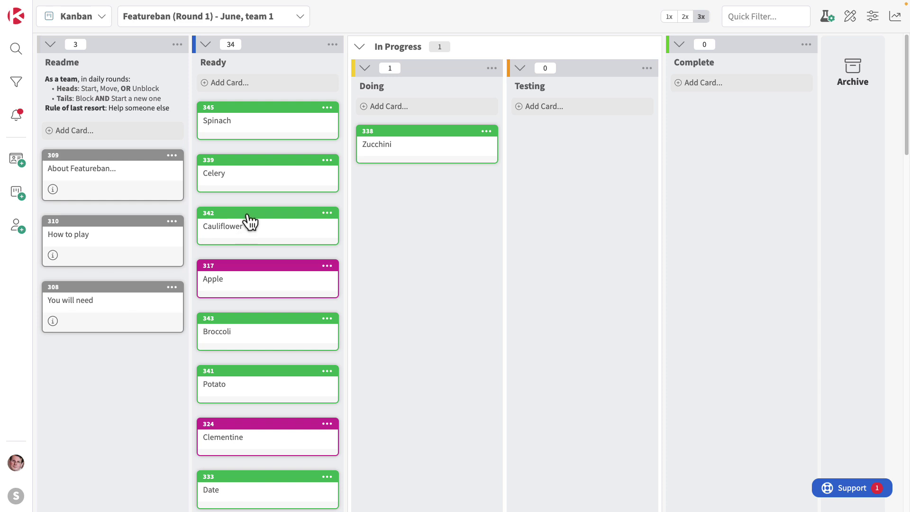
pyautogui.moveTo(248, 223); pyautogui.dragTo(563, 170)
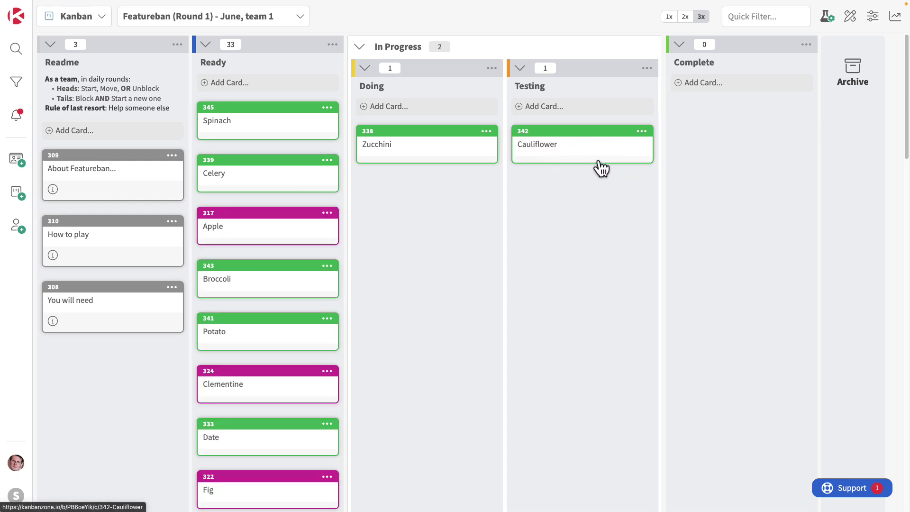
pyautogui.click(824, 19)
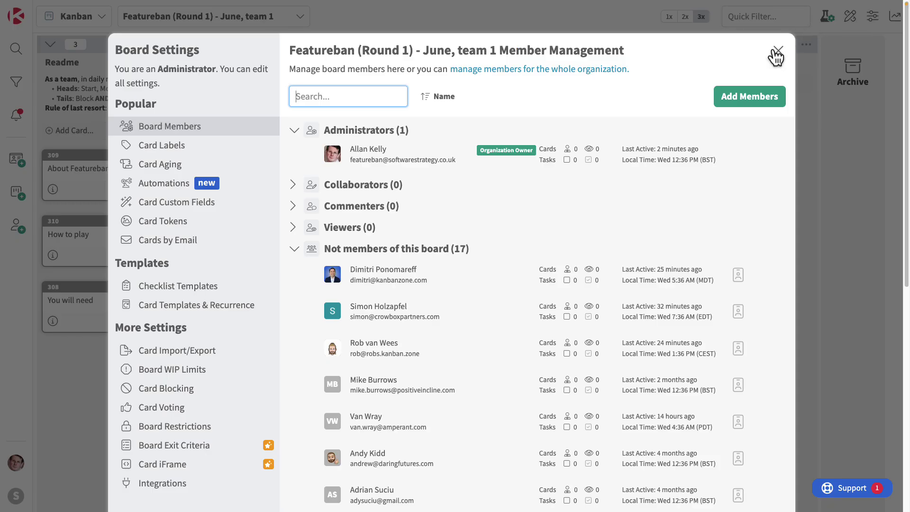
pyautogui.click(163, 146)
pyautogui.click(154, 165)
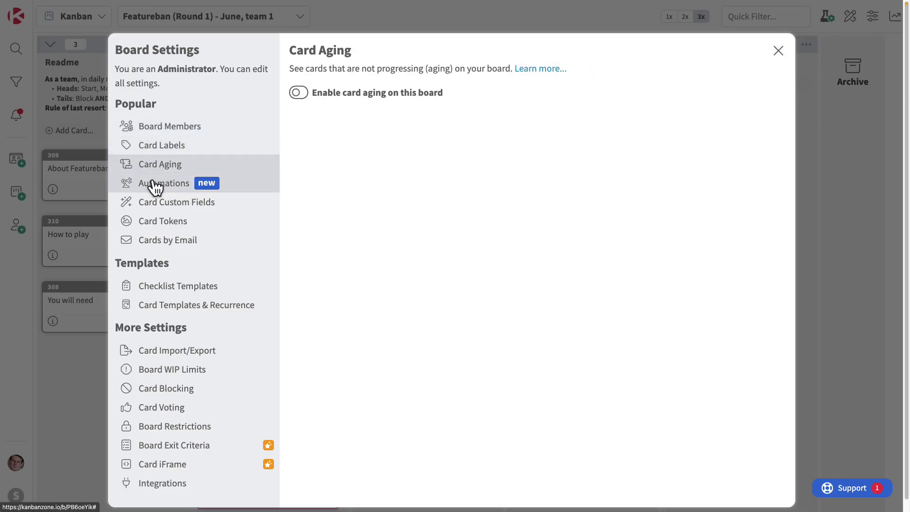
pyautogui.click(156, 183)
pyautogui.click(160, 203)
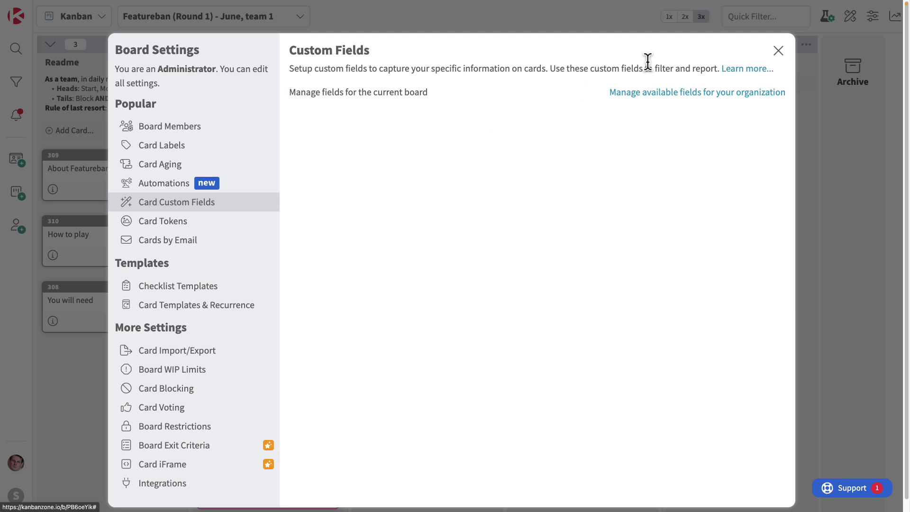
pyautogui.click(777, 51)
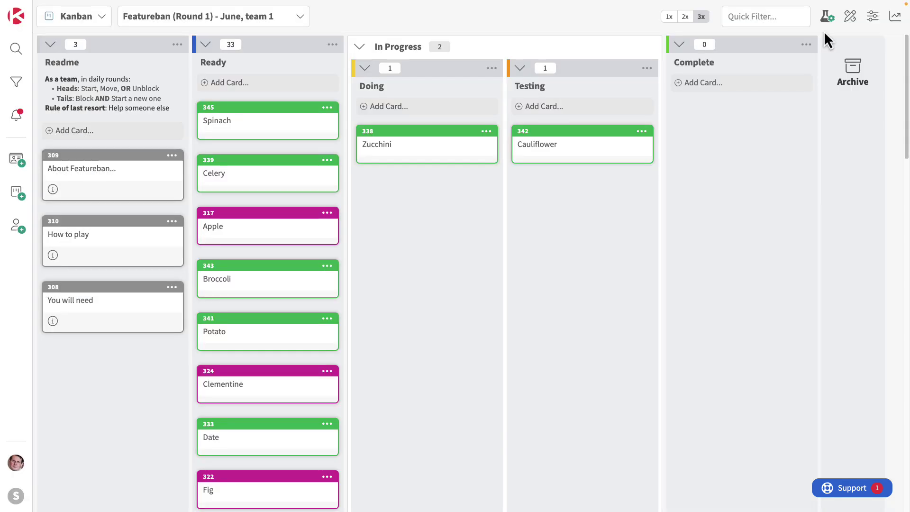
pyautogui.click(849, 17)
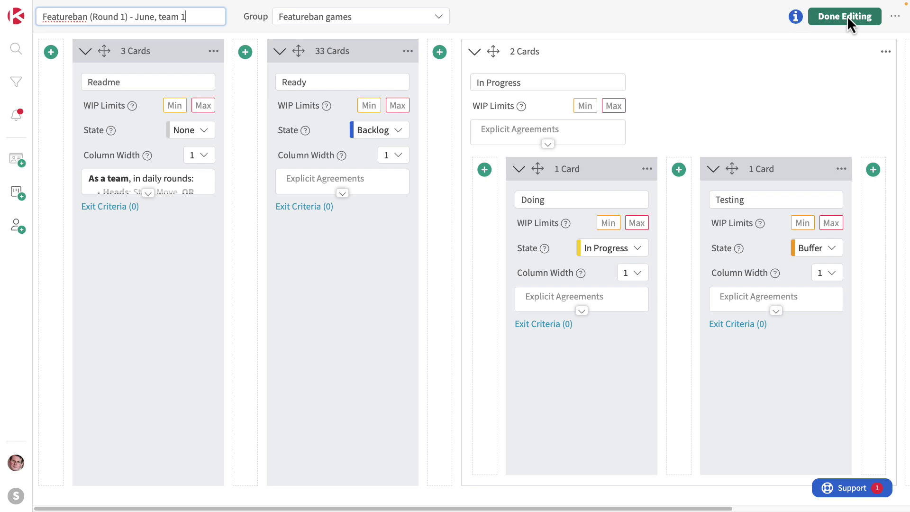
pyautogui.click(846, 15)
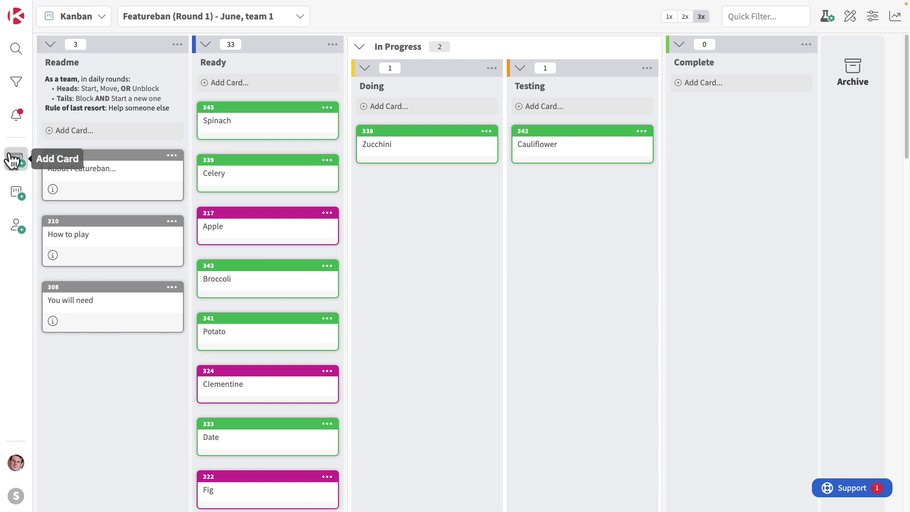
# Send an email invitation to a teammate by entering their email address
pyautogui.click(16, 226)
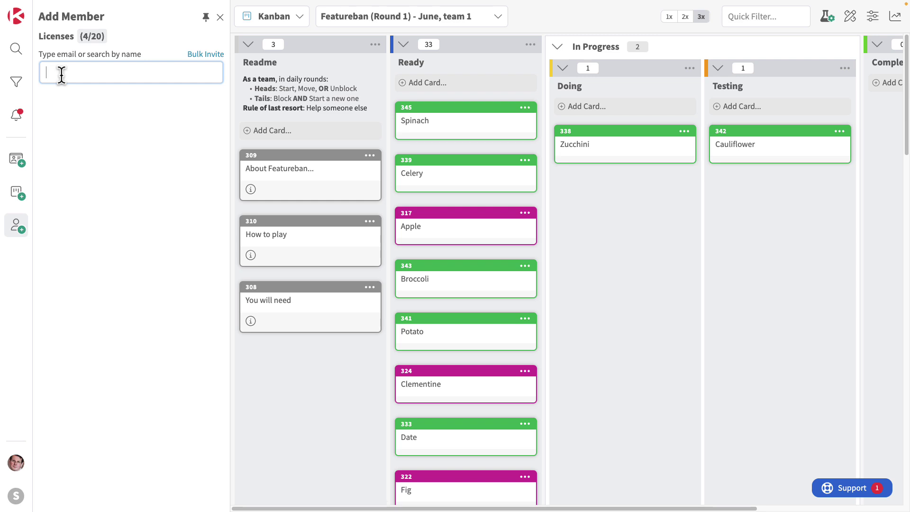
pyautogui.write('Russ')
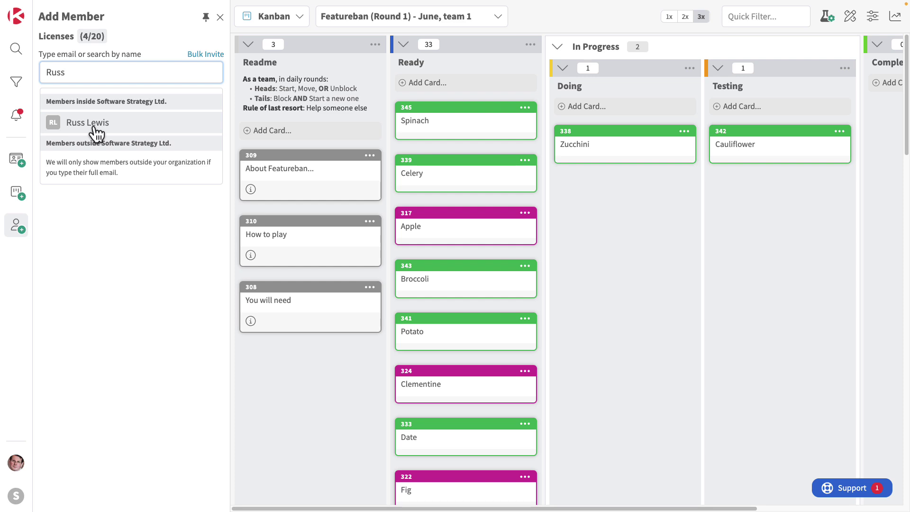
pyautogui.moveTo(75, 73); pyautogui.dragTo(41, 74)
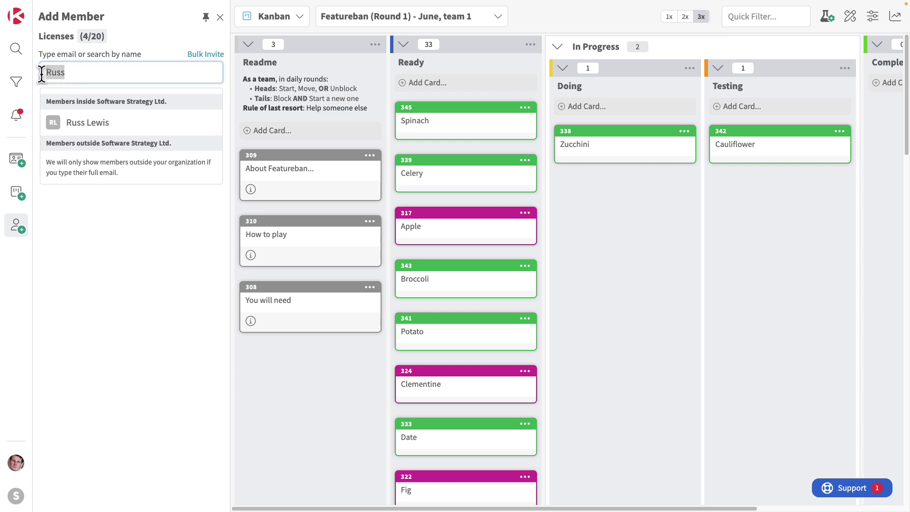
pyautogui.press('BackSpace')
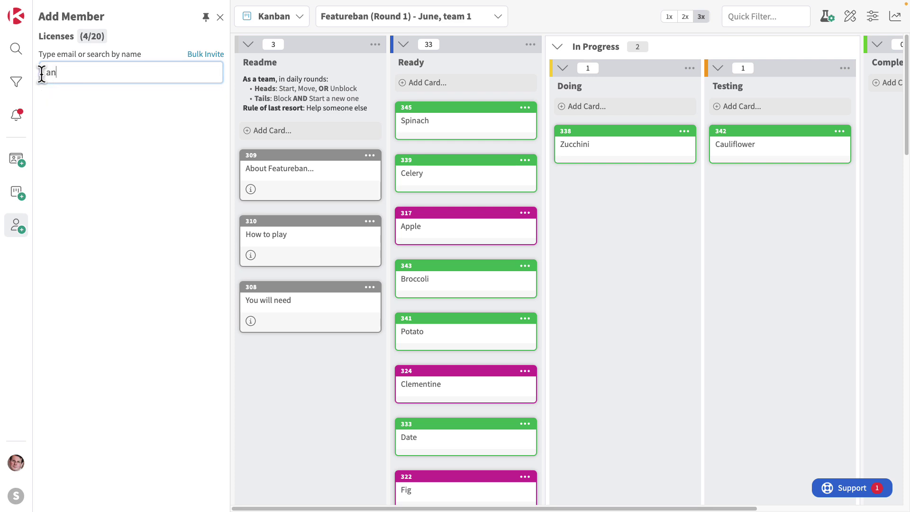
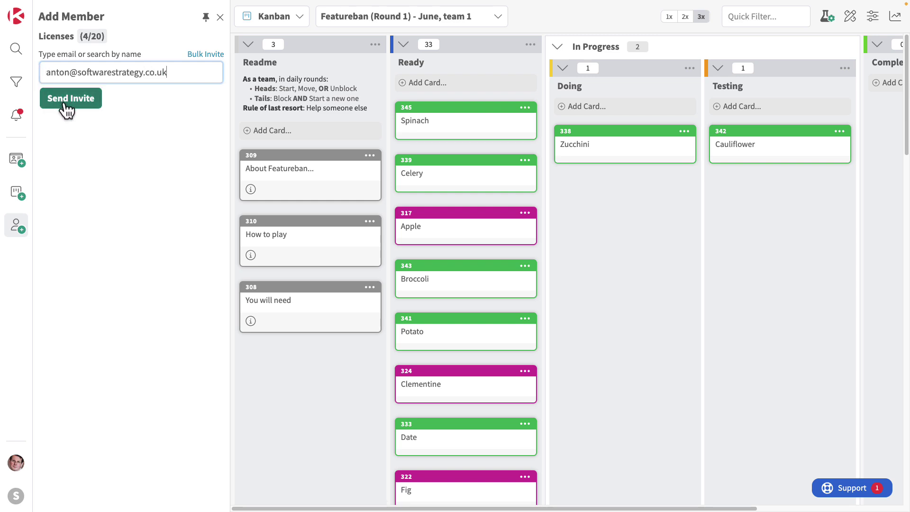
pyautogui.click(65, 105)
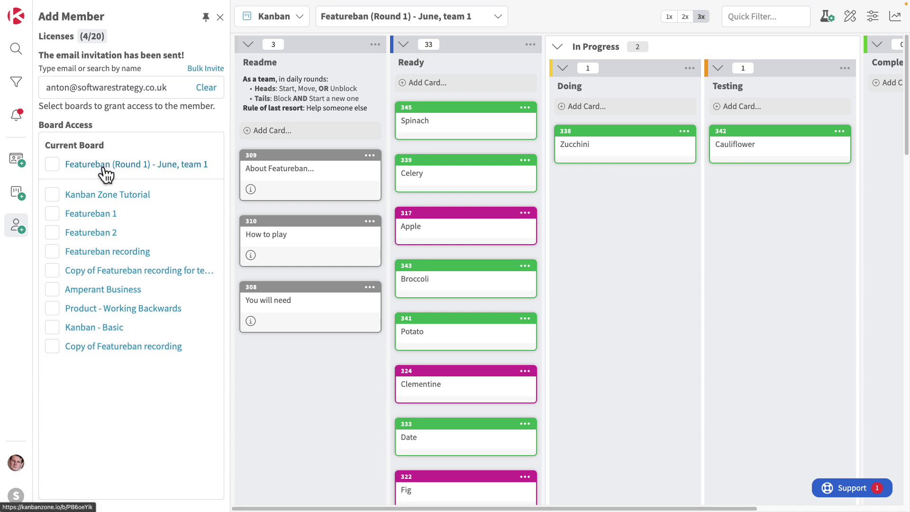
# Look at the Bulk Invite option, then close the member panel
pyautogui.click(195, 70)
pyautogui.click(122, 150)
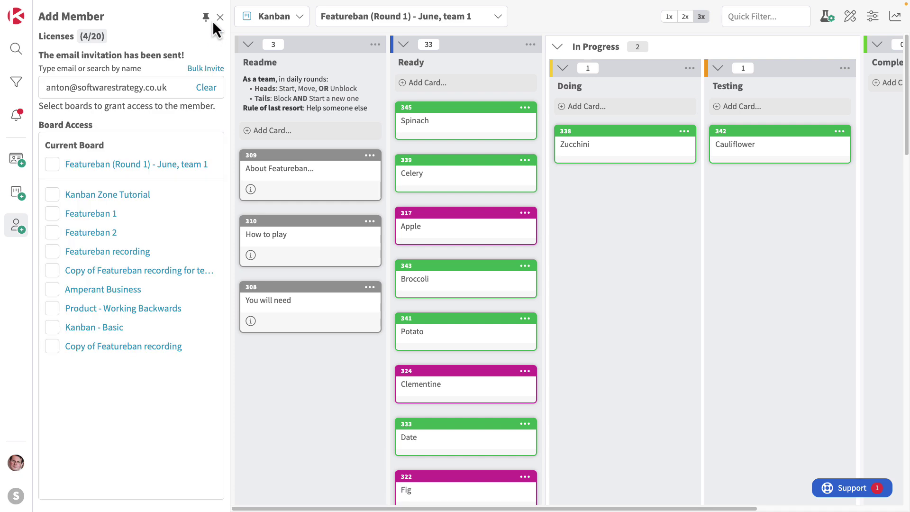
pyautogui.click(220, 17)
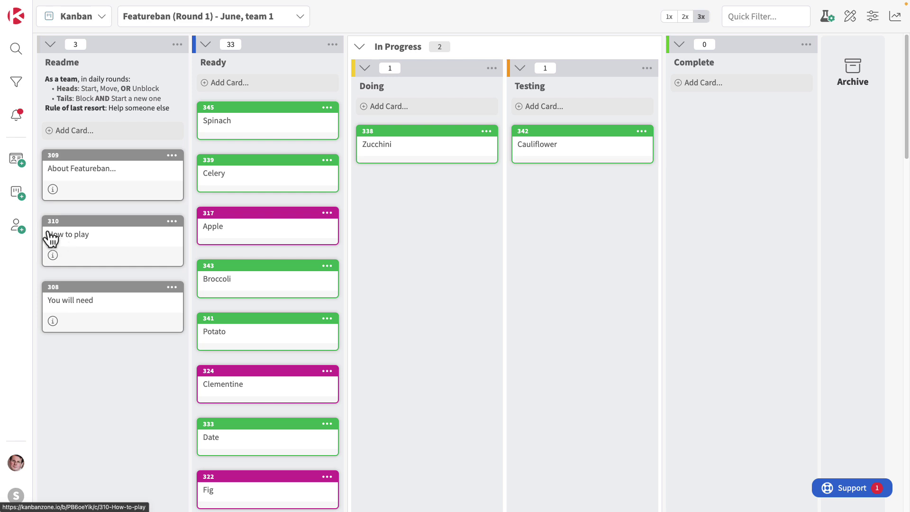
# Start a new board from the Featureban (Round 2) - WIP Limits template
pyautogui.click(18, 194)
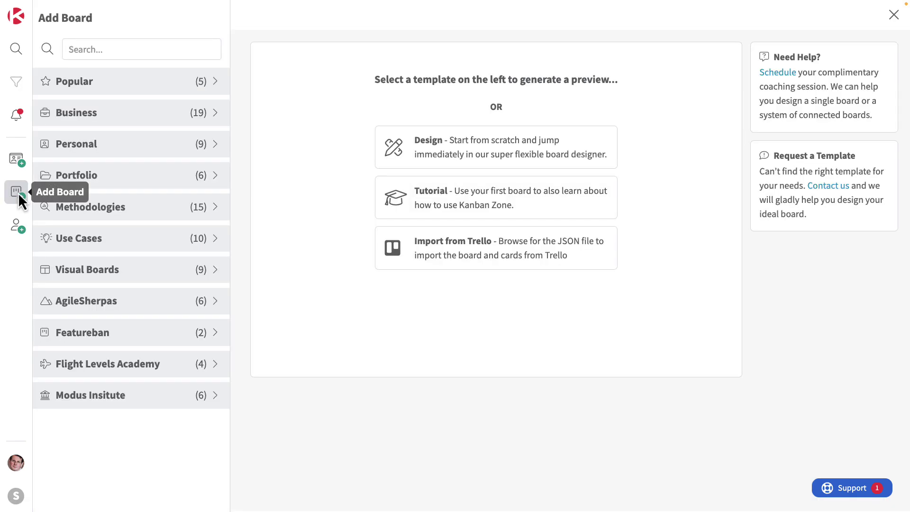
pyautogui.click(101, 338)
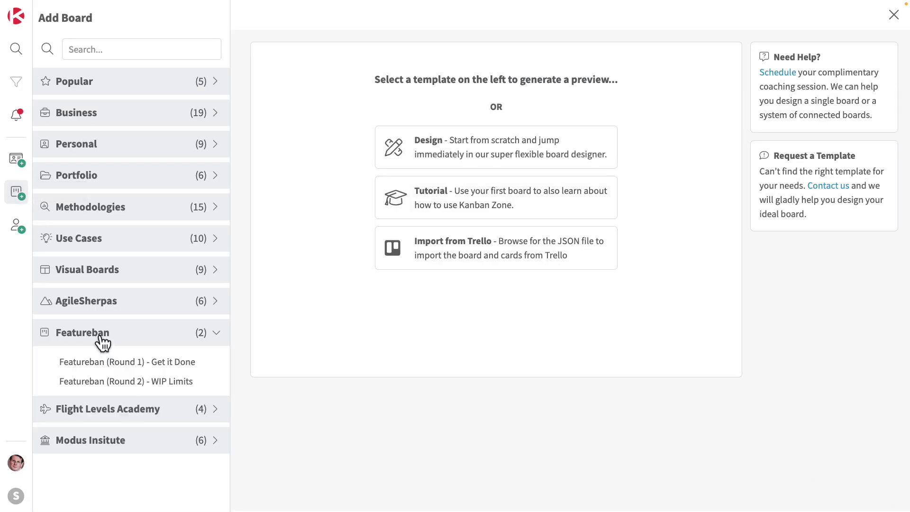
pyautogui.click(124, 382)
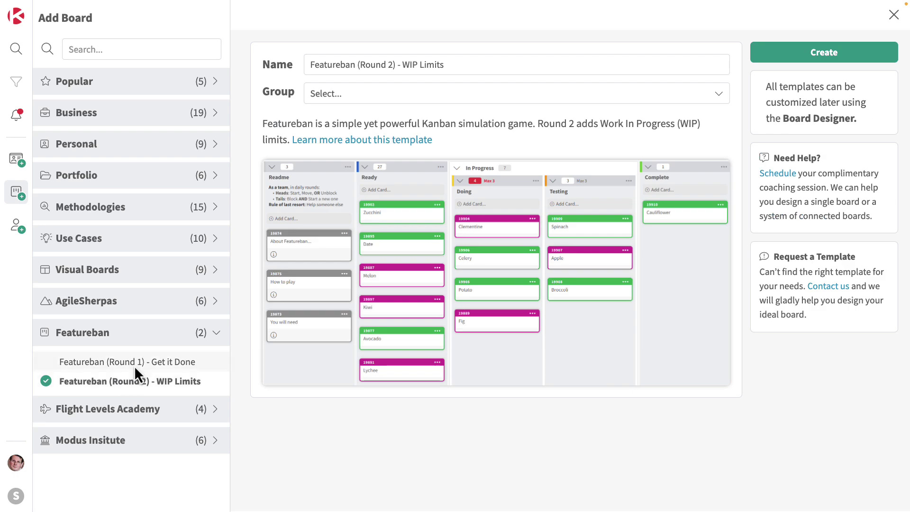
# Name it 'Featureban (Round 2) - June, team 1' in the Featureban games group and create it
pyautogui.moveTo(402, 64); pyautogui.dragTo(490, 65)
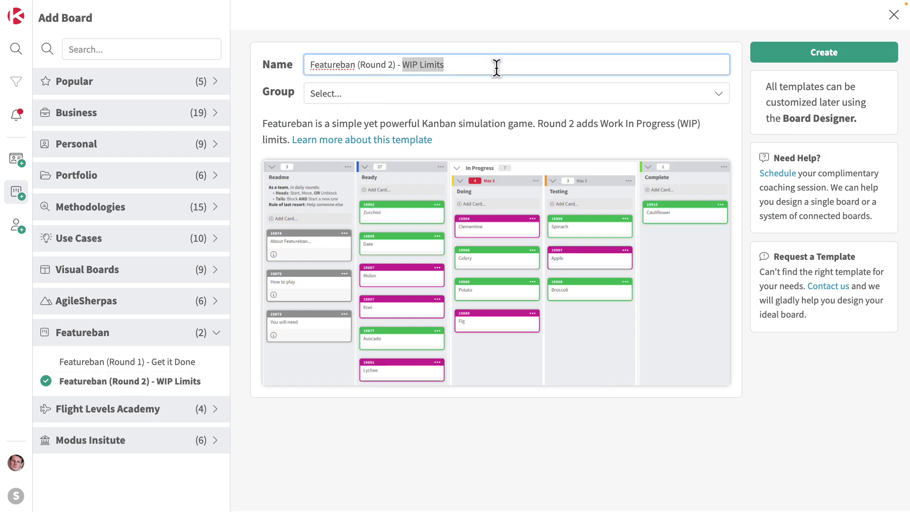
pyautogui.write('June, team 1')
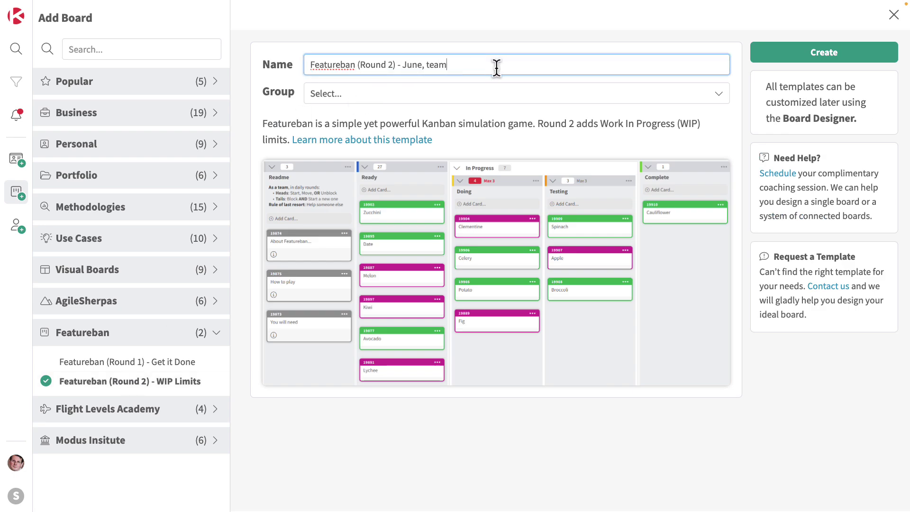
pyautogui.click(473, 95)
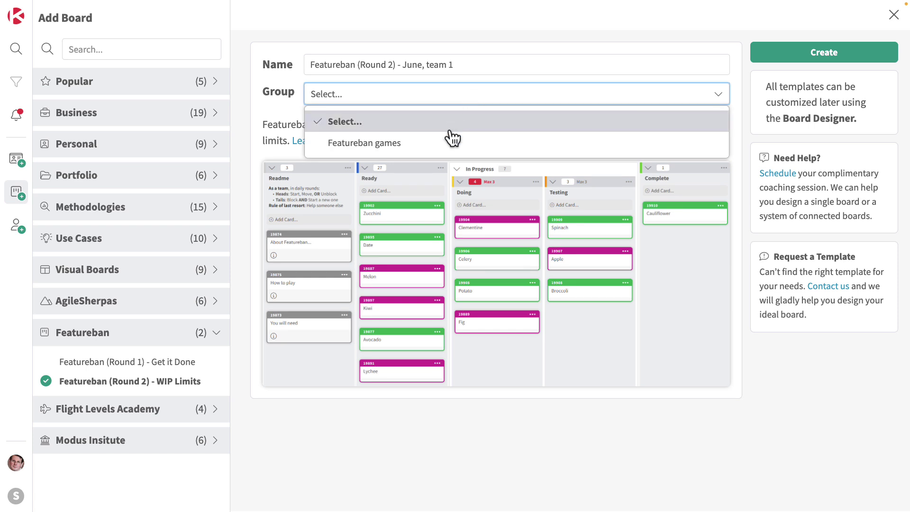
pyautogui.click(452, 141)
pyautogui.click(844, 53)
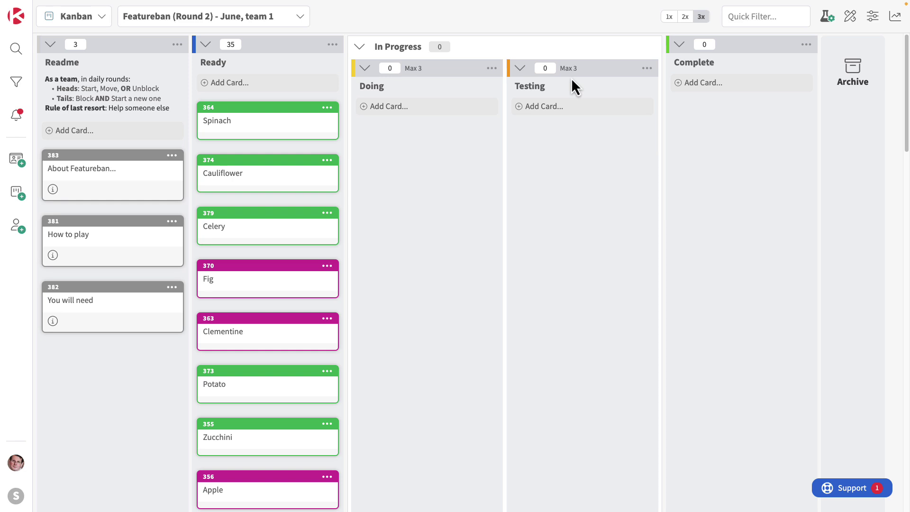
# Delete the Round 2 board via Board Designer, confirming with 'DELETE'
pyautogui.click(850, 19)
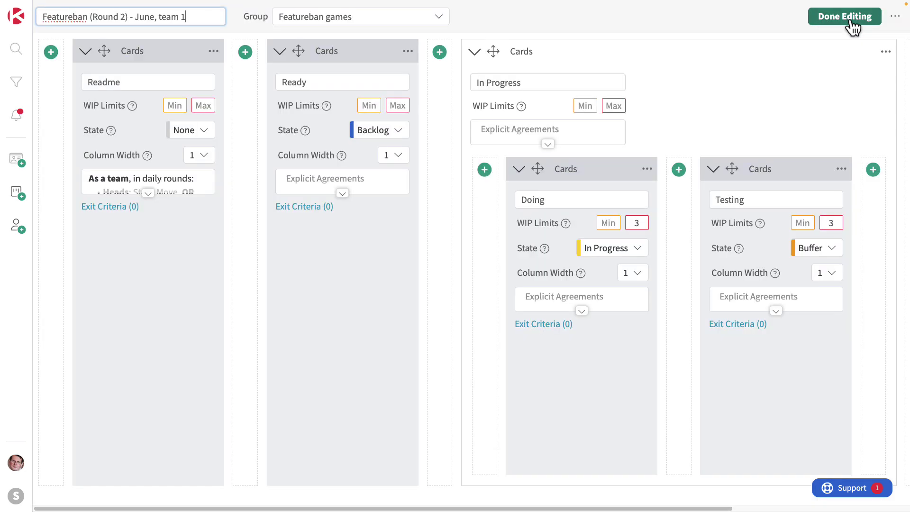
pyautogui.click(893, 22)
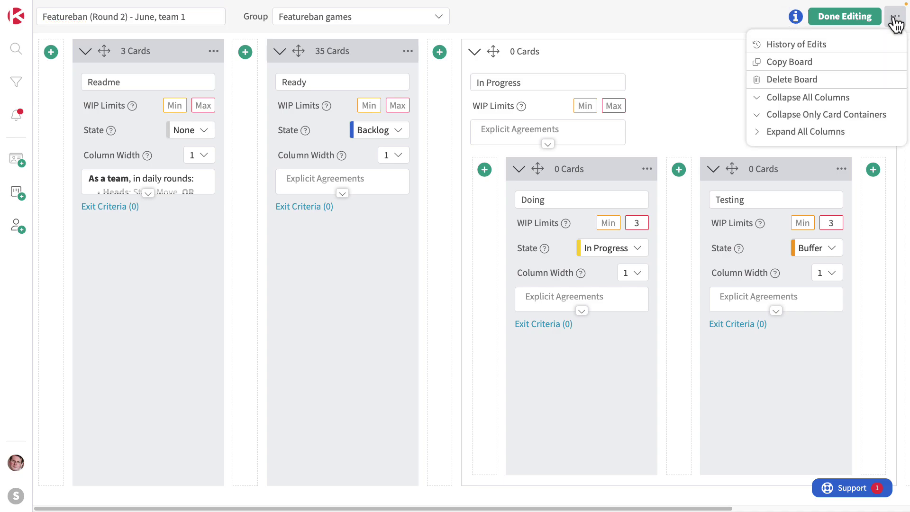
pyautogui.click(846, 78)
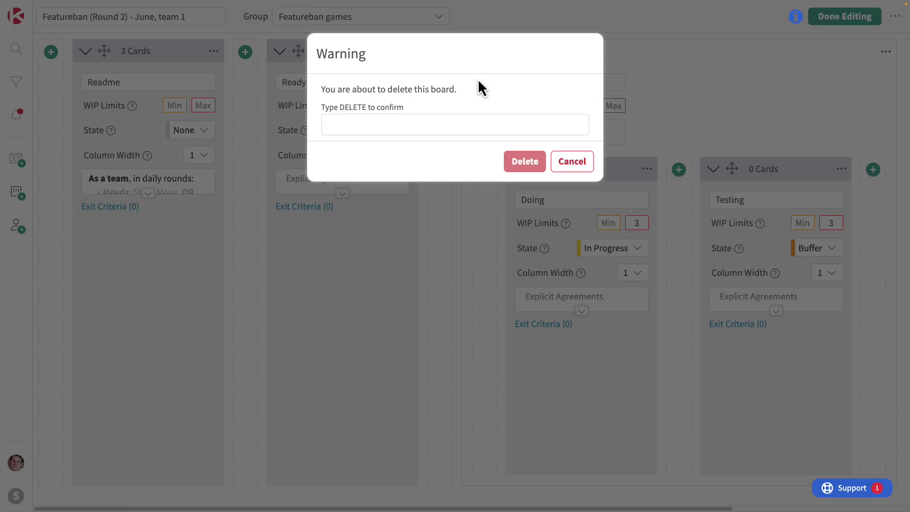
pyautogui.click(445, 122)
pyautogui.write('DELETE')
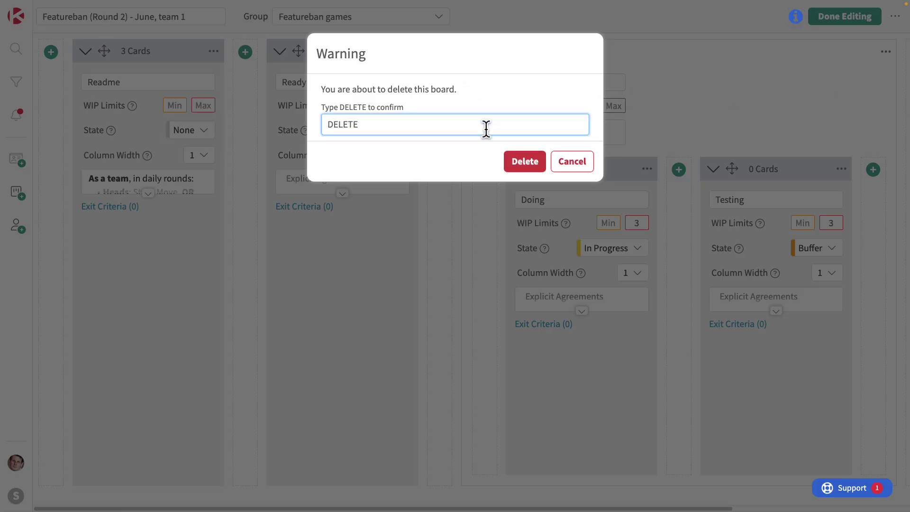
pyautogui.click(523, 165)
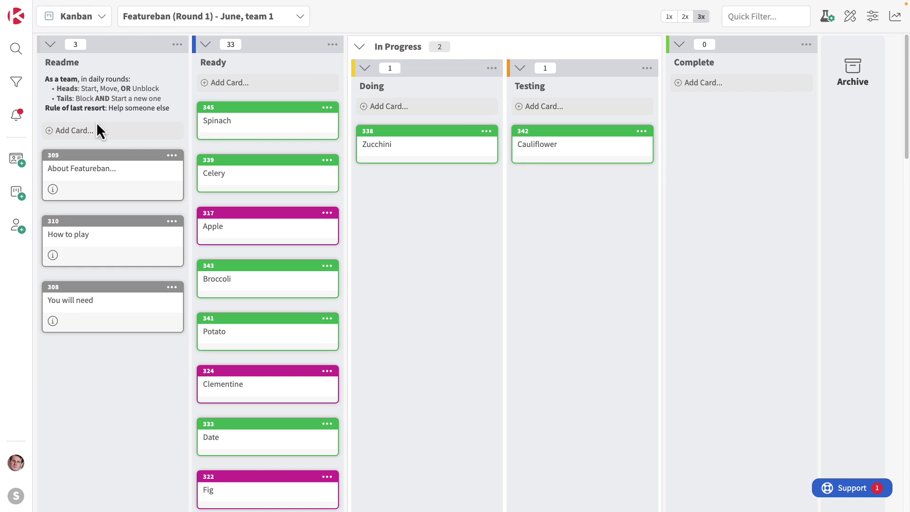
pyautogui.click(98, 172)
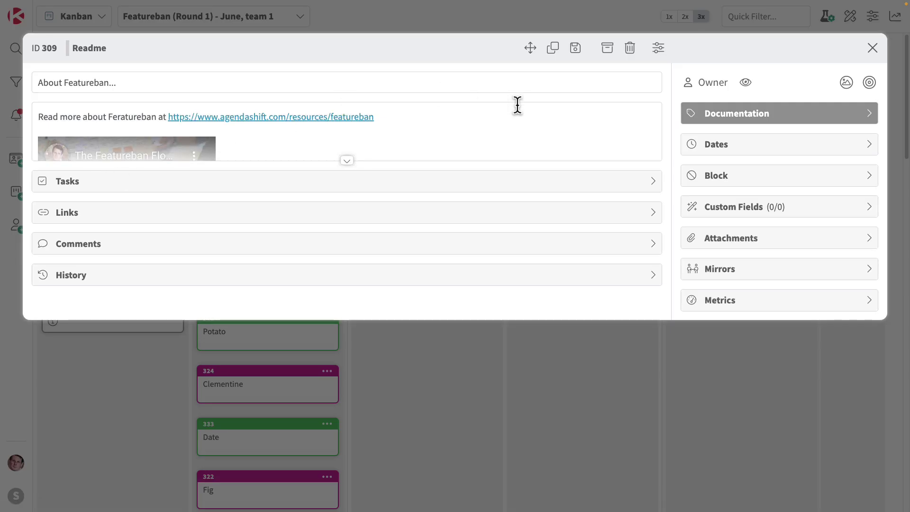
pyautogui.click(348, 162)
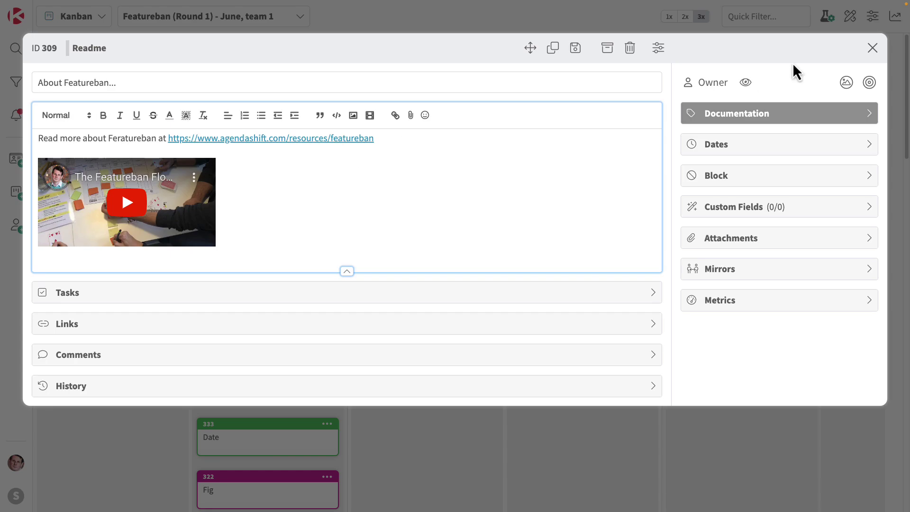
pyautogui.click(872, 48)
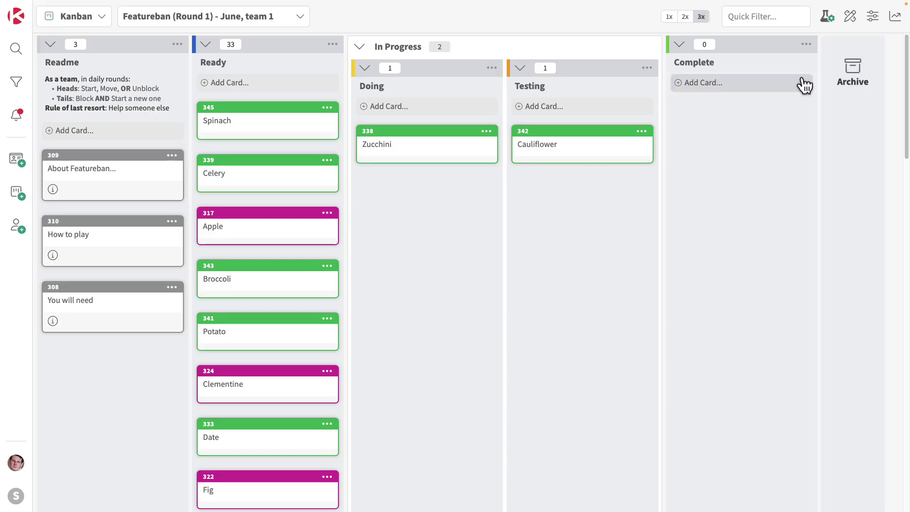
pyautogui.click(91, 244)
pyautogui.click(346, 161)
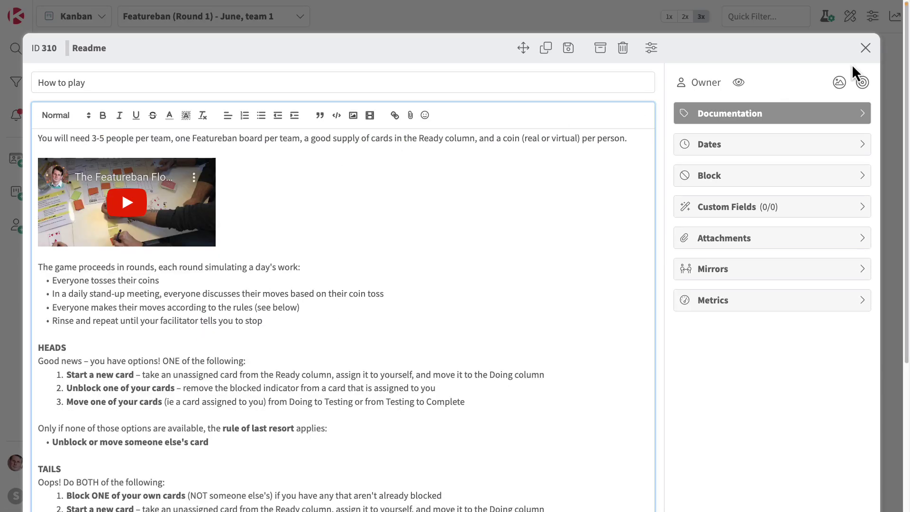
pyautogui.click(870, 48)
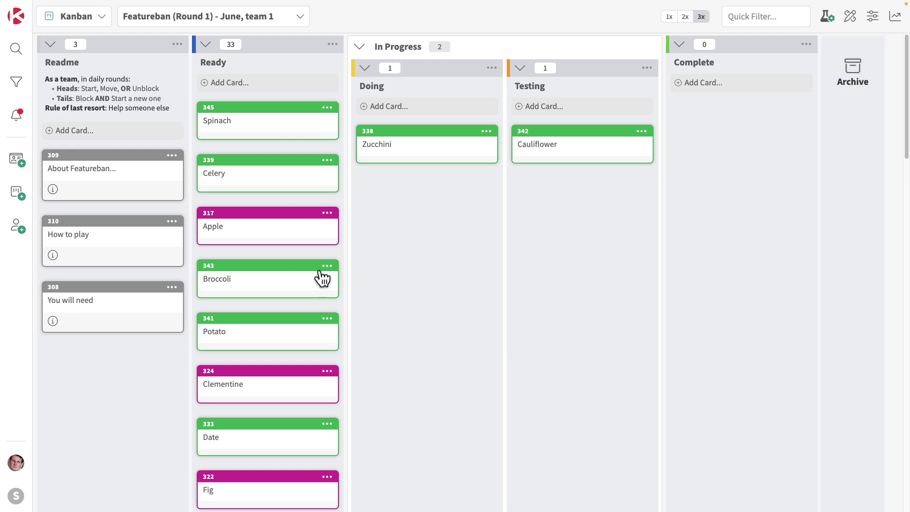